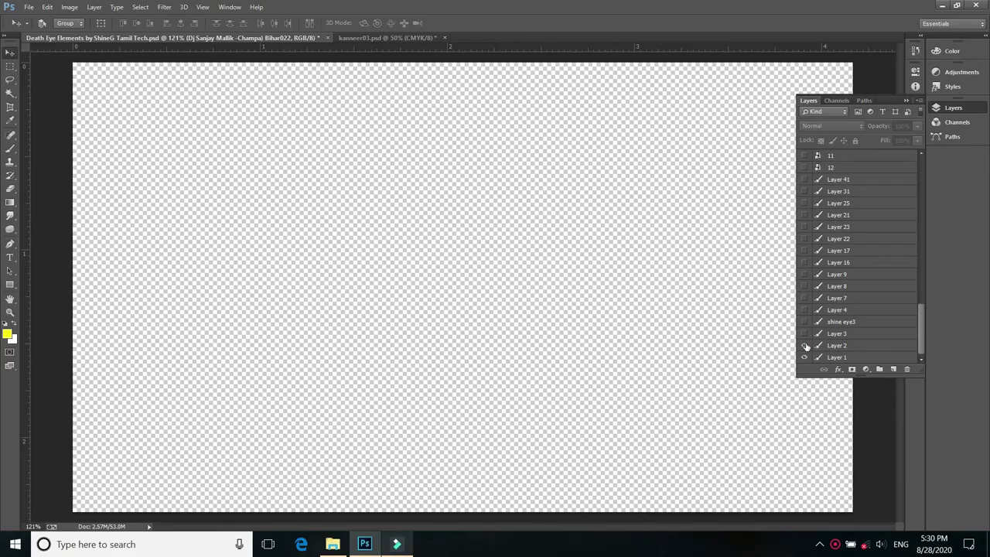
Step: Make Layers 3, 4, 7, 8, 9, 21, 23, 25, 31, 41 and shine eye3 visible
{"action": "left_click", "coordinate": [805, 334]}
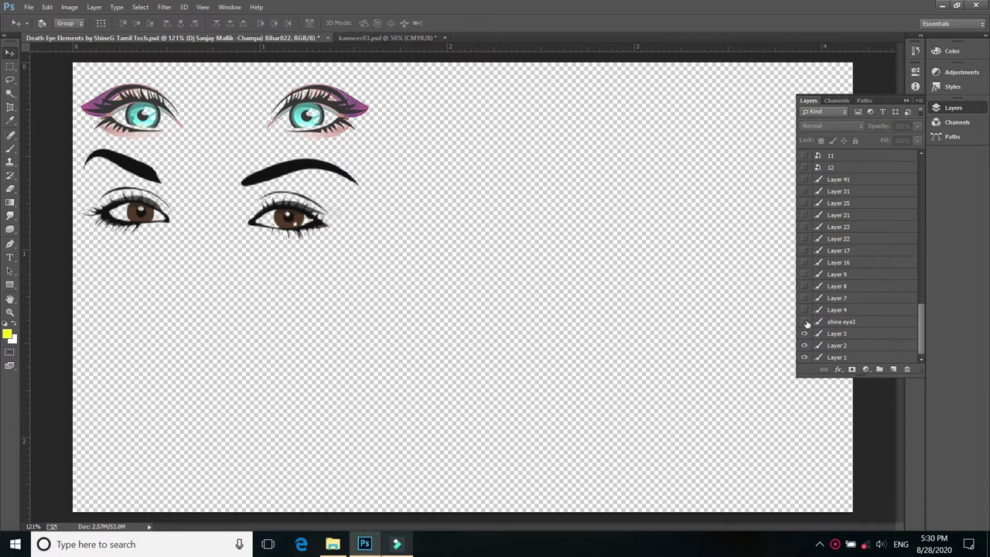
{"action": "left_click", "coordinate": [804, 321]}
{"action": "left_click", "coordinate": [804, 309]}
{"action": "left_click", "coordinate": [804, 297]}
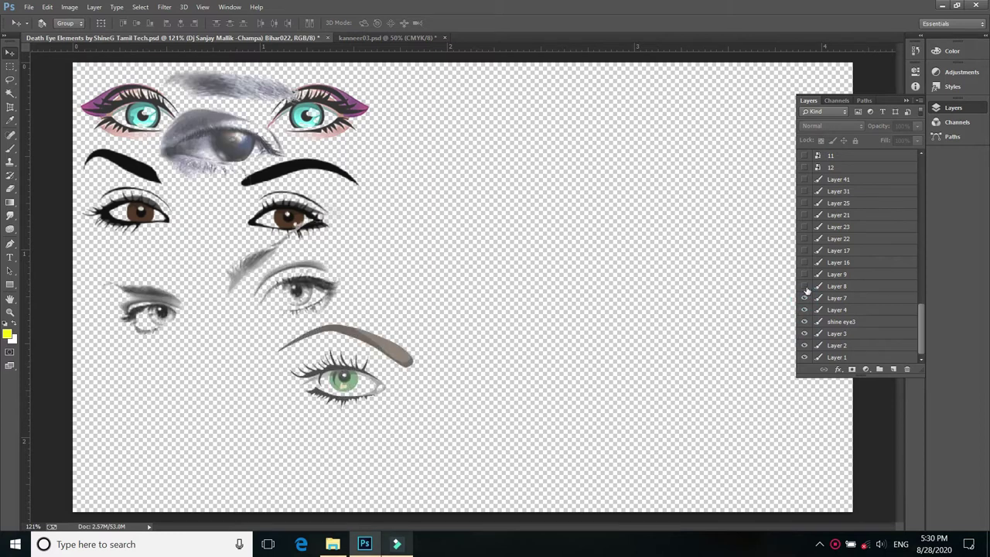
{"action": "left_click", "coordinate": [804, 286]}
{"action": "left_click", "coordinate": [804, 274]}
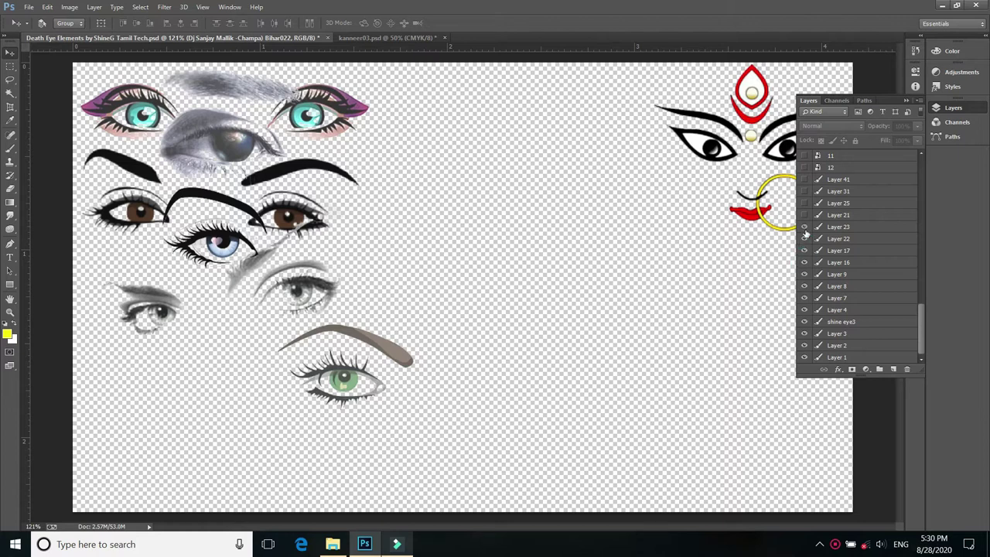
{"action": "left_click", "coordinate": [804, 227]}
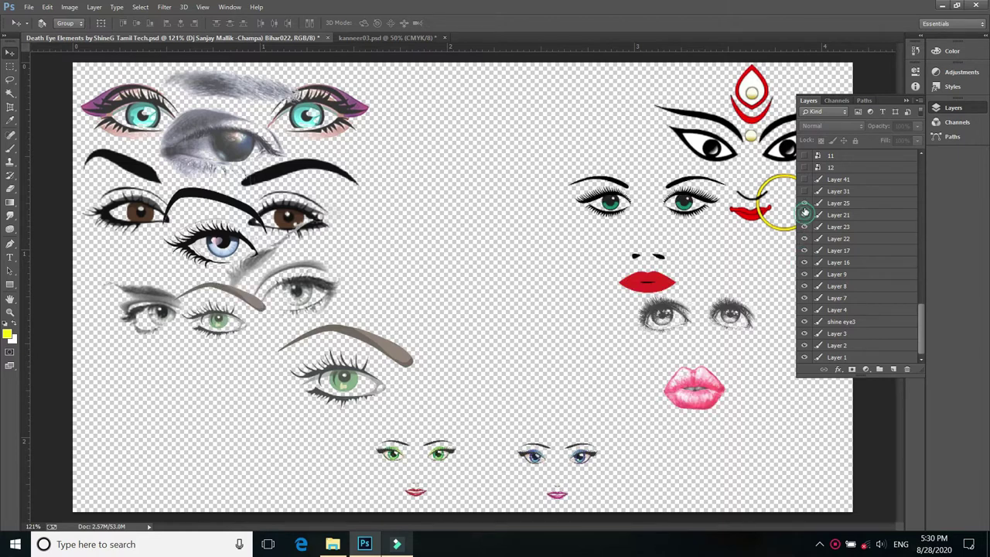
{"action": "left_click", "coordinate": [805, 215]}
{"action": "left_click", "coordinate": [805, 202]}
{"action": "left_click", "coordinate": [804, 191]}
{"action": "left_click", "coordinate": [804, 178]}
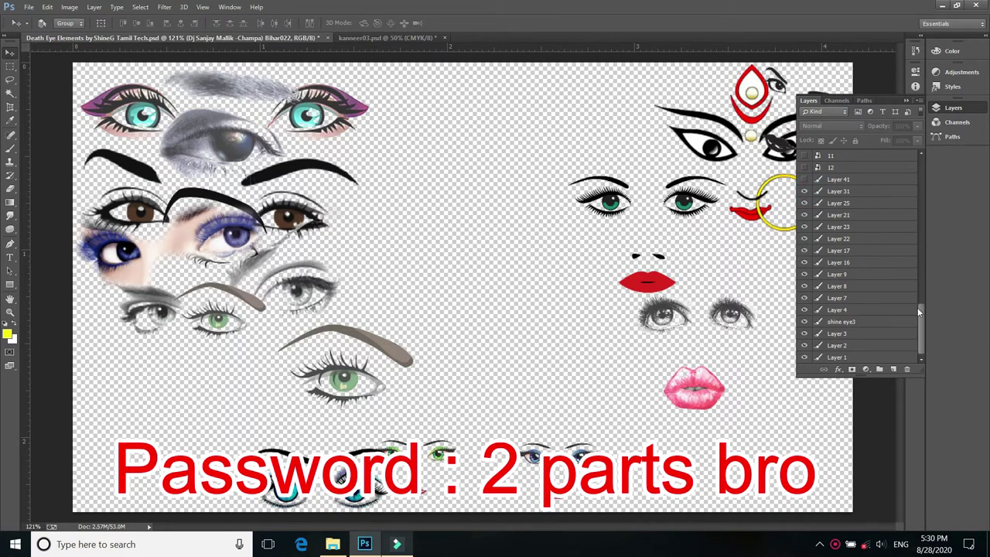
Step: Show the eye groups 12 down to 5 and group 4's red blood splash
{"action": "left_click_drag", "start_coordinate": [919, 311], "coordinate": [919, 280]}
{"action": "left_click", "coordinate": [805, 277]}
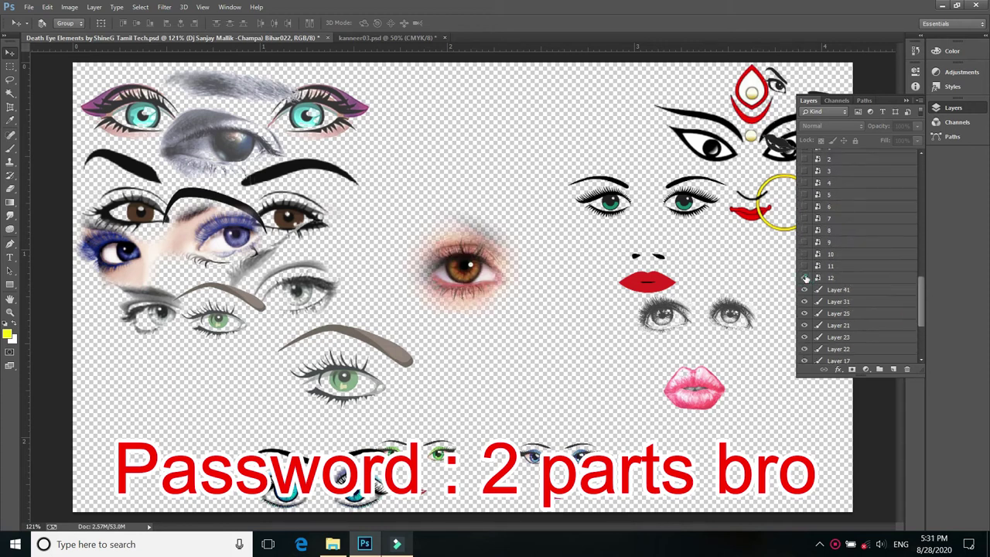
{"action": "left_click", "coordinate": [805, 266]}
{"action": "left_click", "coordinate": [804, 253]}
{"action": "left_click", "coordinate": [805, 242]}
{"action": "left_click", "coordinate": [804, 242]}
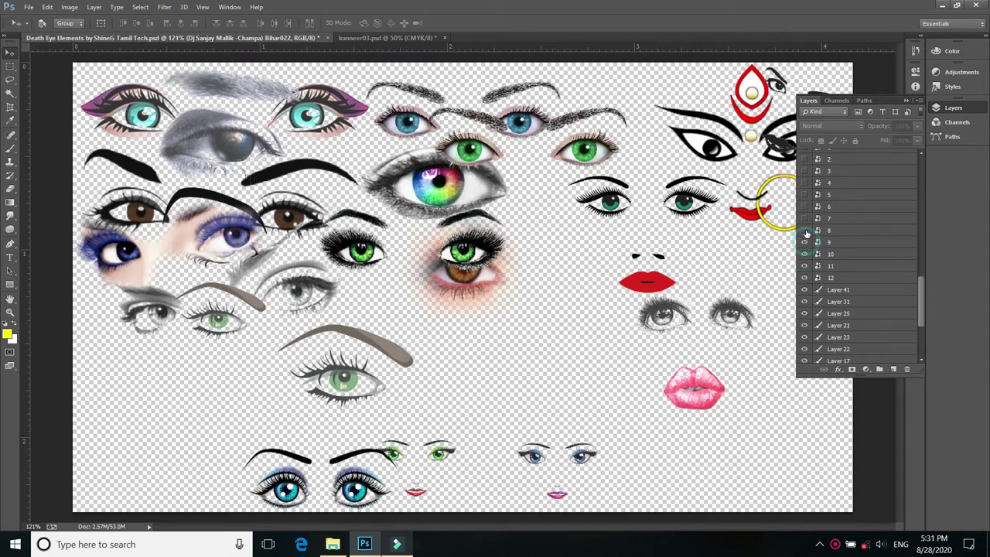
{"action": "left_click", "coordinate": [804, 230]}
{"action": "left_click", "coordinate": [805, 218]}
{"action": "left_click", "coordinate": [805, 206]}
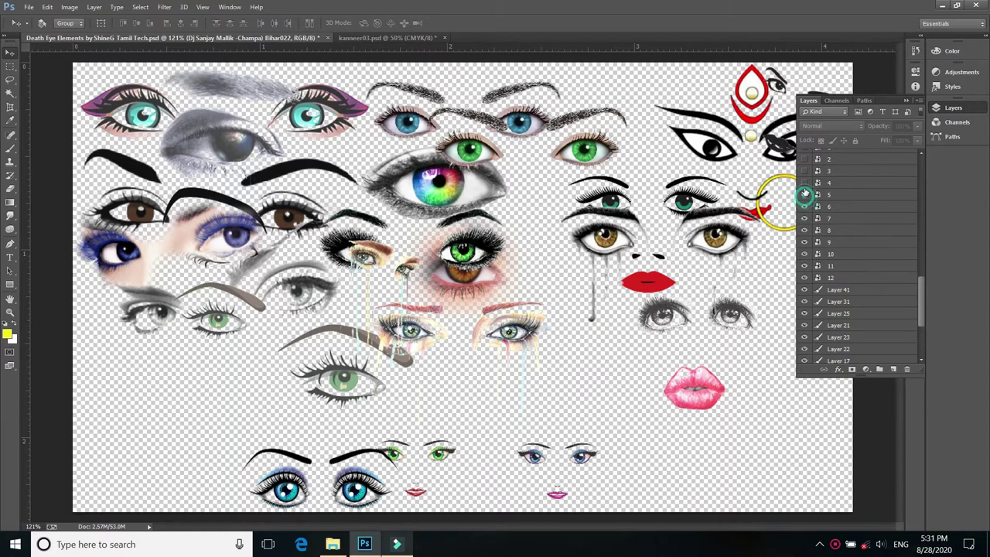
{"action": "left_click", "coordinate": [804, 194]}
{"action": "left_click", "coordinate": [805, 182]}
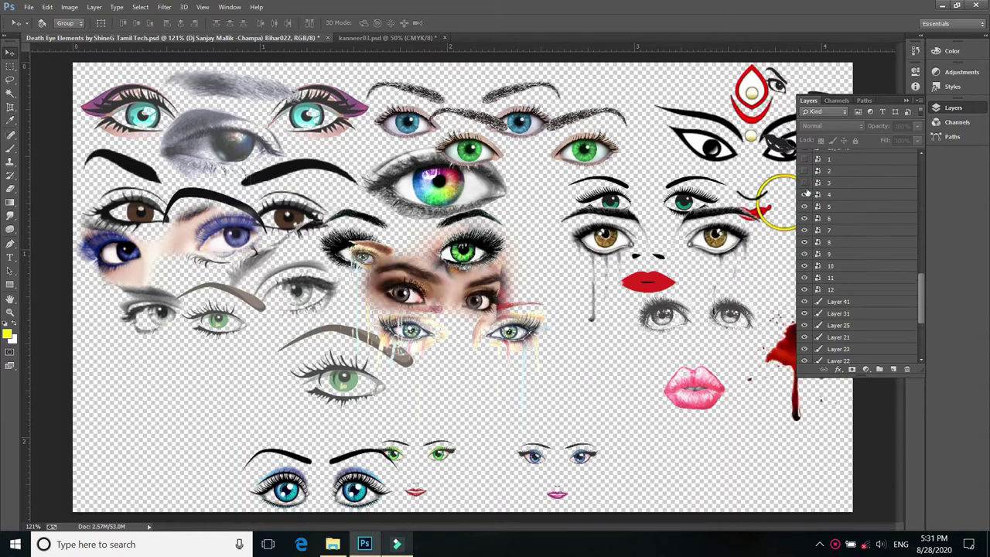
Step: Turn on Layers 36 through 43 and Layer 6 by dragging down the visibility column
{"action": "left_click_drag", "start_coordinate": [921, 277], "coordinate": [922, 243]}
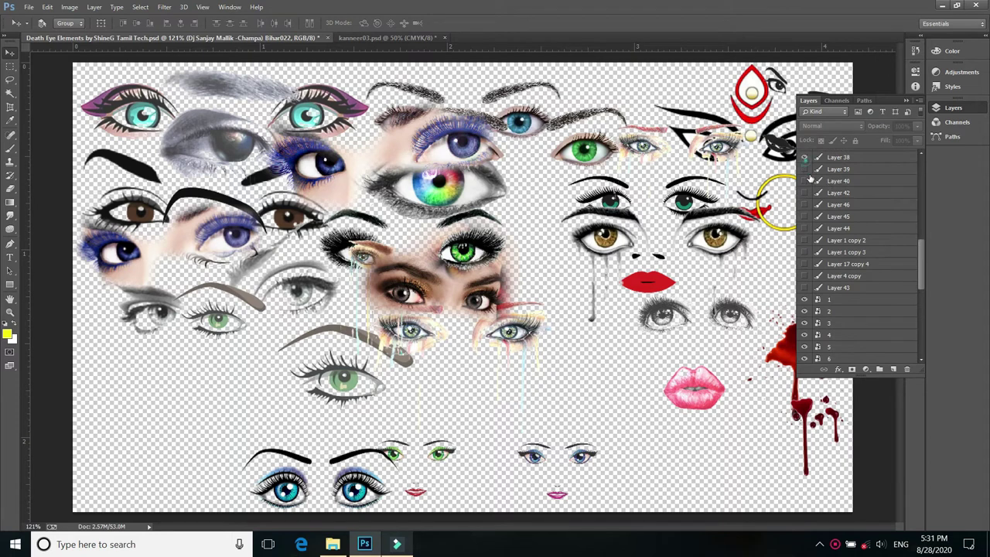
{"action": "left_click_drag", "start_coordinate": [805, 169], "coordinate": [805, 287]}
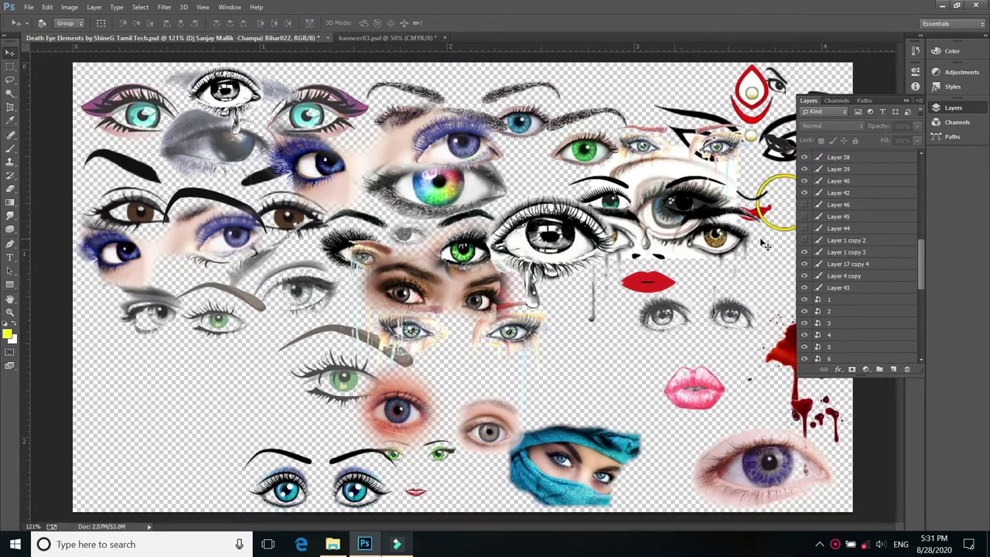
{"action": "left_click_drag", "start_coordinate": [921, 255], "coordinate": [920, 244]}
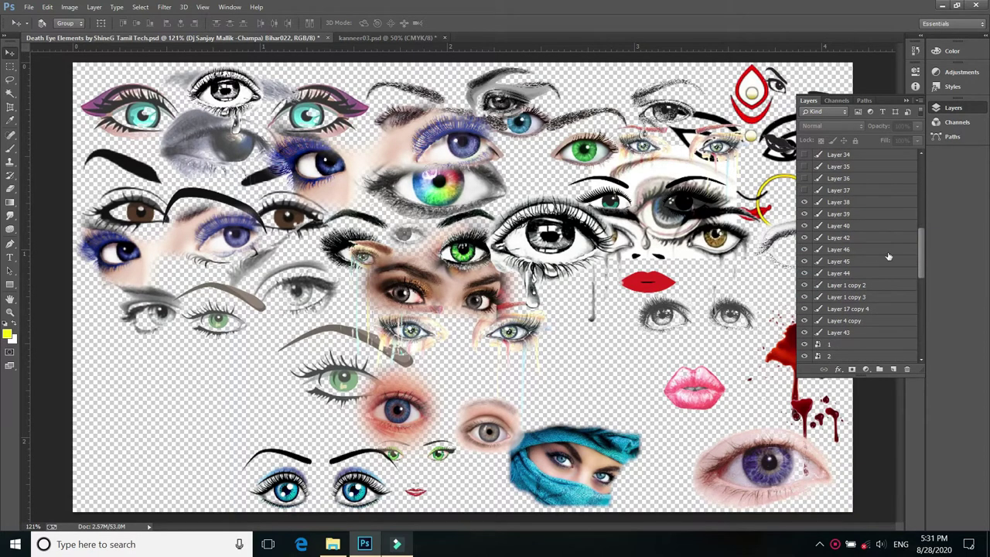
{"action": "scroll", "coordinate": [918, 233], "scroll_direction": "up", "scroll_amount": 3}
{"action": "scroll", "coordinate": [873, 278], "scroll_direction": "up", "scroll_amount": 2}
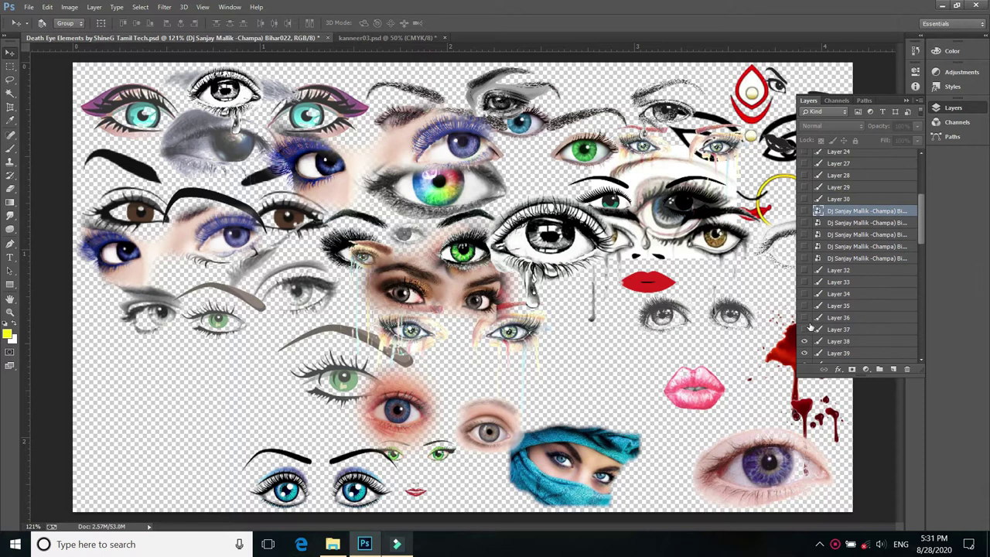
{"action": "left_click_drag", "start_coordinate": [805, 312], "coordinate": [807, 200]}
{"action": "left_click_drag", "start_coordinate": [808, 160], "coordinate": [813, 156]}
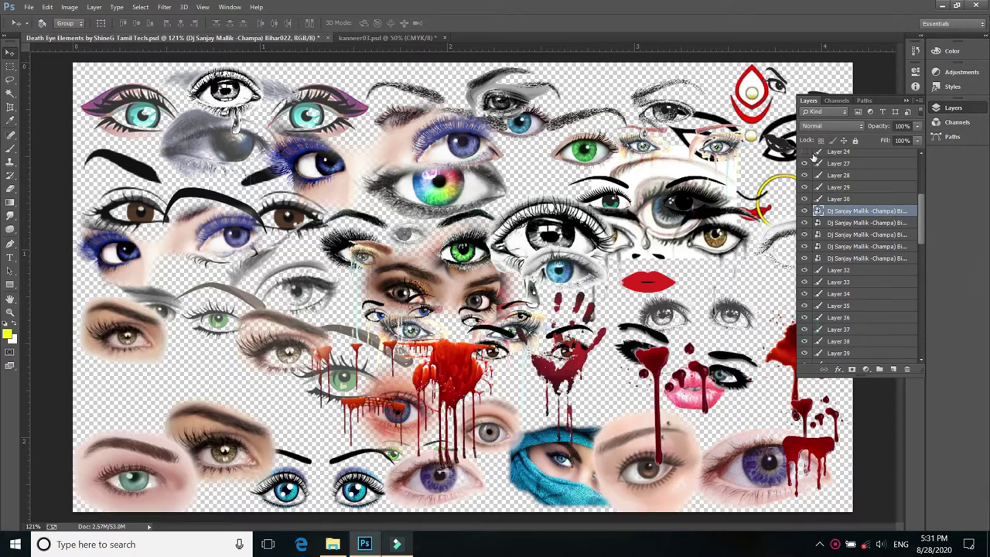
{"action": "left_click_drag", "start_coordinate": [921, 234], "coordinate": [921, 199]}
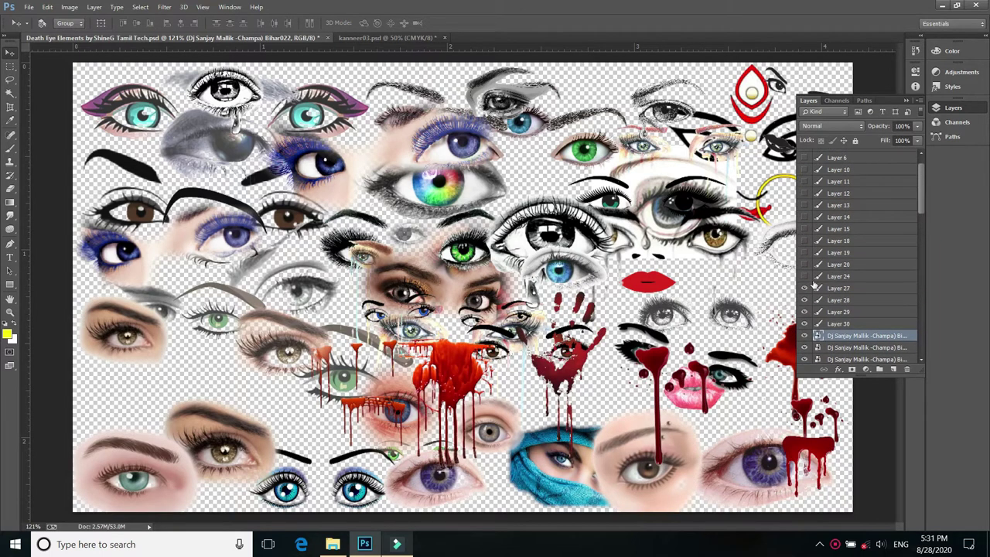
{"action": "left_click", "coordinate": [806, 159]}
Step: Show Layer 26's large grey eye and collapse the layers list to view the canvas
{"action": "scroll", "coordinate": [801, 173], "scroll_direction": "up", "scroll_amount": 1}
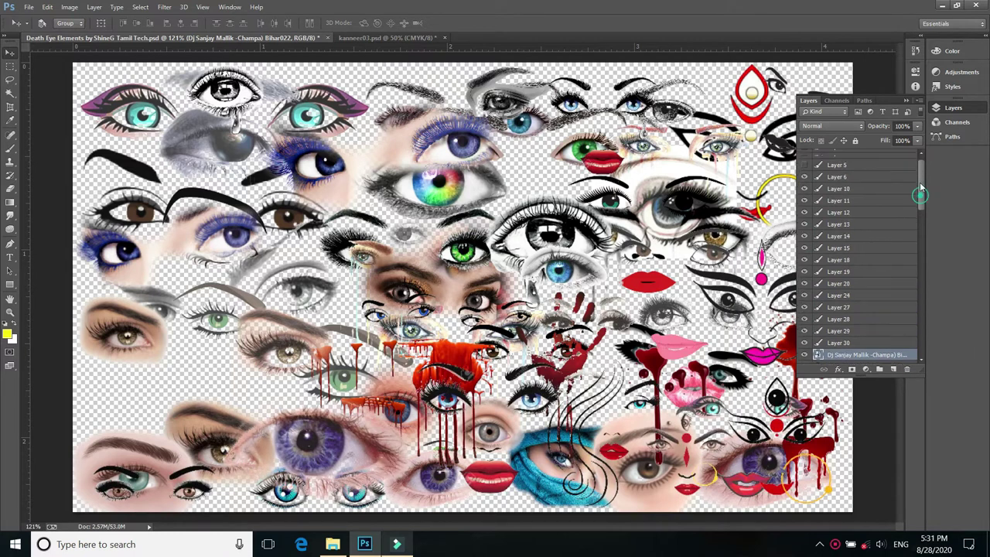
{"action": "left_click", "coordinate": [804, 156]}
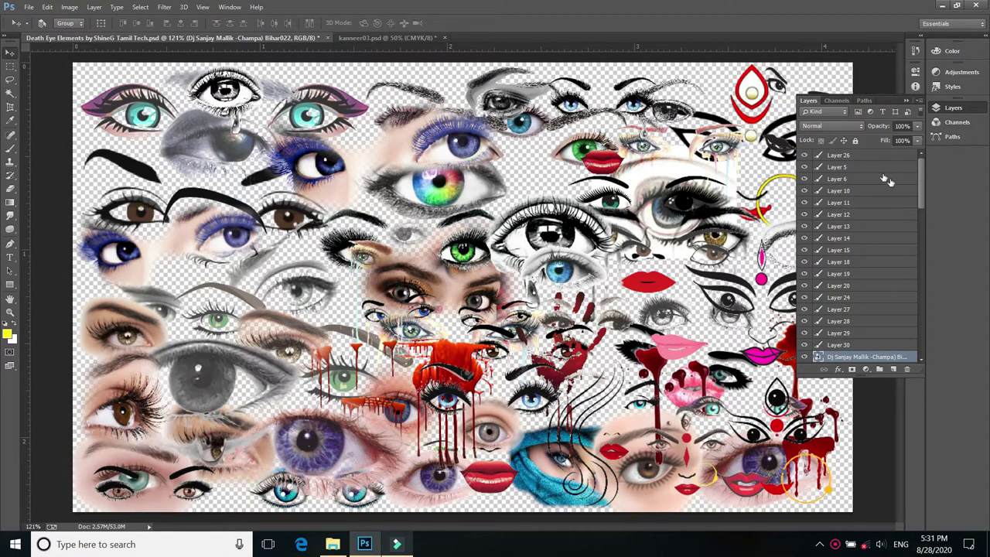
{"action": "scroll", "coordinate": [905, 199], "scroll_direction": "down", "scroll_amount": 3}
{"action": "scroll", "coordinate": [904, 199], "scroll_direction": "down", "scroll_amount": 3}
{"action": "scroll", "coordinate": [904, 199], "scroll_direction": "down", "scroll_amount": 3}
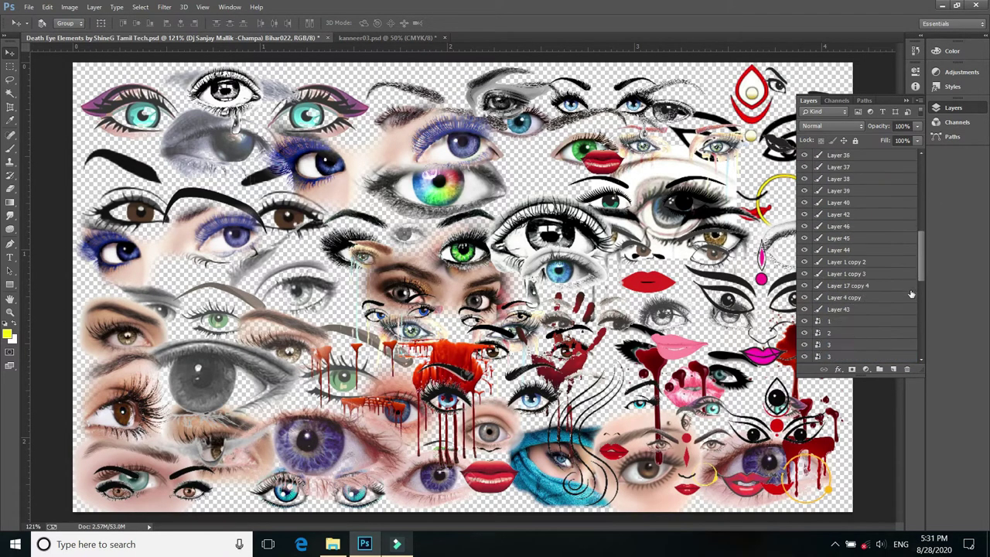
{"action": "scroll", "coordinate": [910, 297], "scroll_direction": "down", "scroll_amount": 4}
{"action": "left_click", "coordinate": [908, 103]}
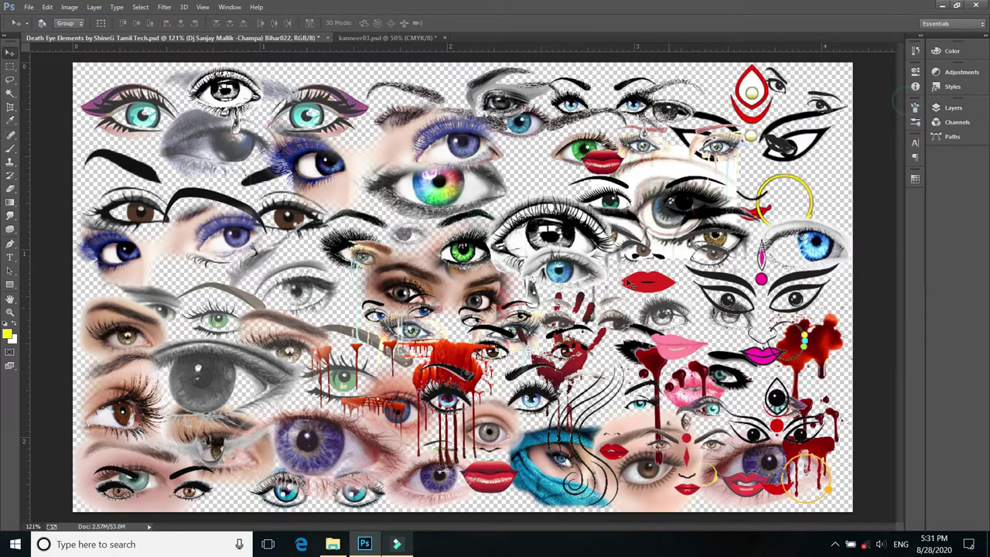
{"action": "scroll", "coordinate": [695, 236], "scroll_direction": "up", "scroll_amount": 1}
{"action": "scroll", "coordinate": [695, 237], "scroll_direction": "up", "scroll_amount": 2}
{"action": "scroll", "coordinate": [700, 231], "scroll_direction": "down", "scroll_amount": 3}
{"action": "scroll", "coordinate": [703, 226], "scroll_direction": "down", "scroll_amount": 2}
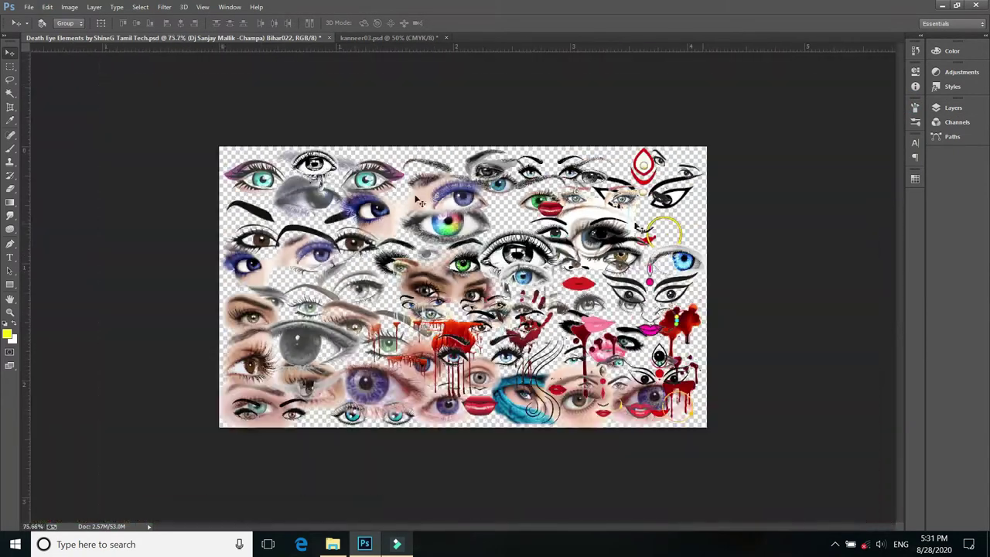
{"action": "scroll", "coordinate": [292, 140], "scroll_direction": "up", "scroll_amount": 3}
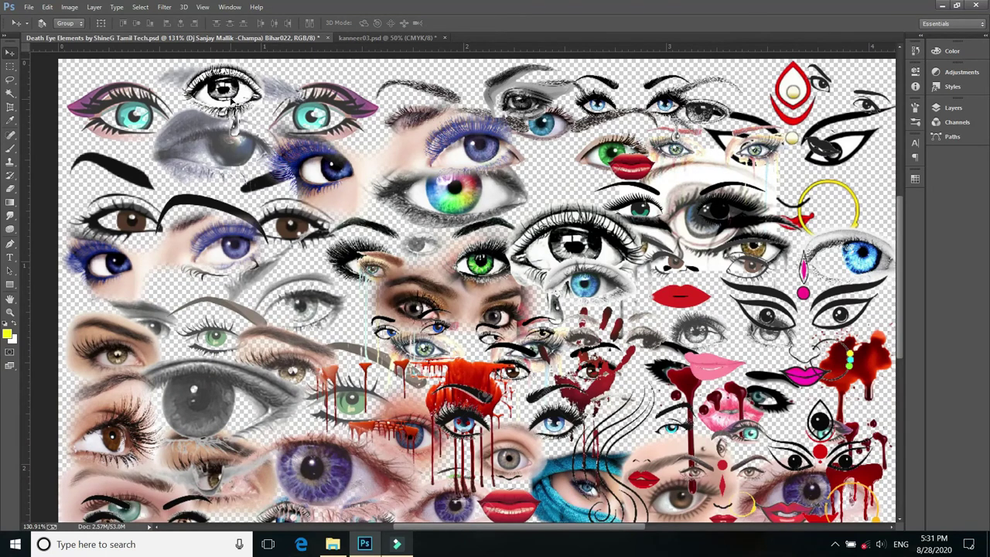
Step: Select Layer 43, the crying eye, from the canvas and carry it toward the poster
{"action": "right_click", "coordinate": [232, 91]}
{"action": "left_click", "coordinate": [246, 99]}
{"action": "left_click_drag", "start_coordinate": [253, 64], "coordinate": [277, 51]}
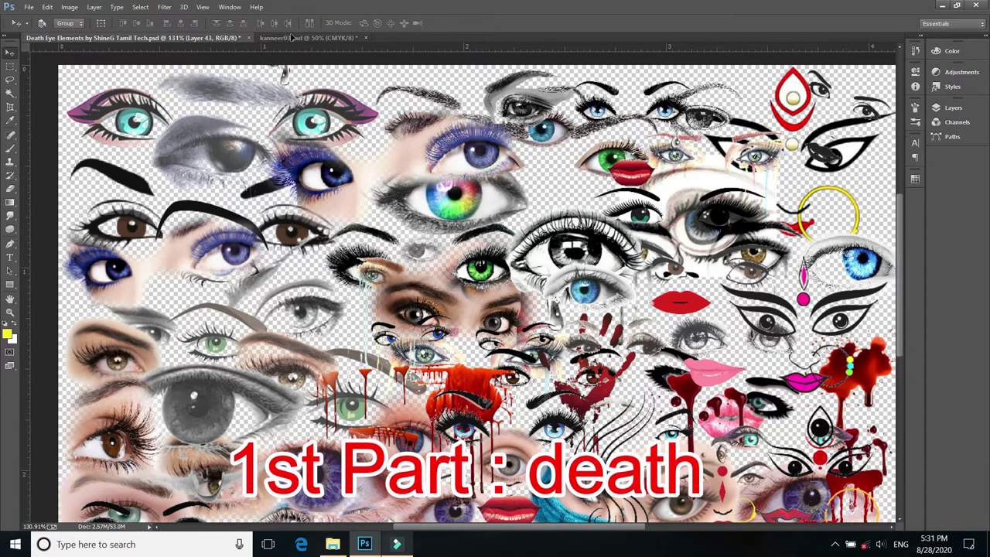
Step: Drop the crying eye onto kanneer03.psd's upper left and enlarge it to about 166%
{"action": "left_click", "coordinate": [308, 37]}
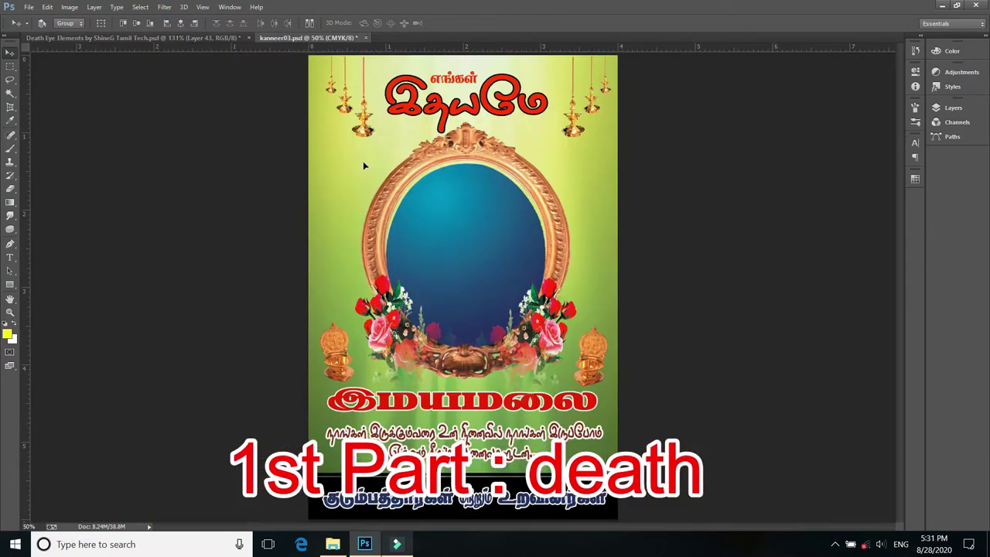
{"action": "left_click_drag", "start_coordinate": [363, 161], "coordinate": [355, 173]}
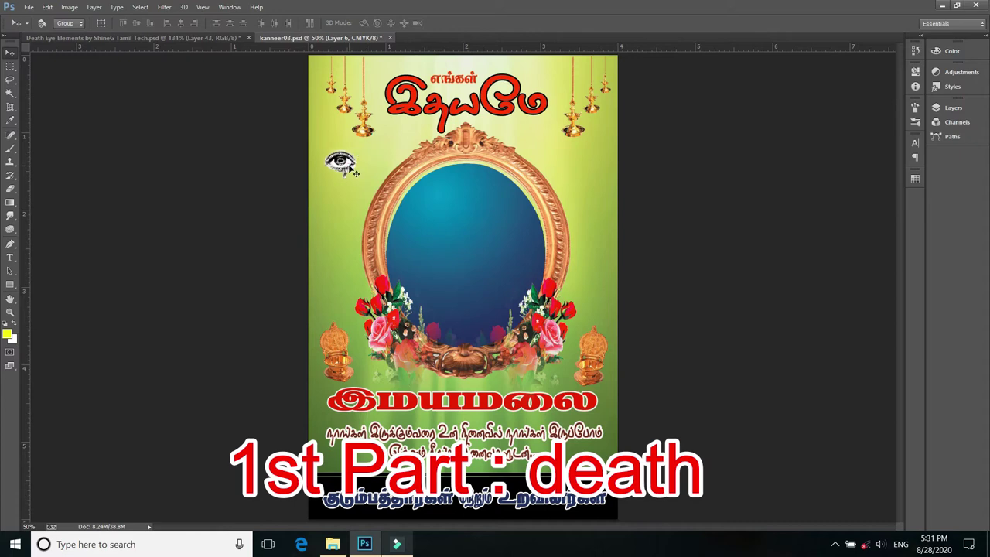
{"action": "key", "text": "ctrl+t"}
{"action": "scroll", "coordinate": [355, 173], "scroll_direction": "up", "scroll_amount": 2}
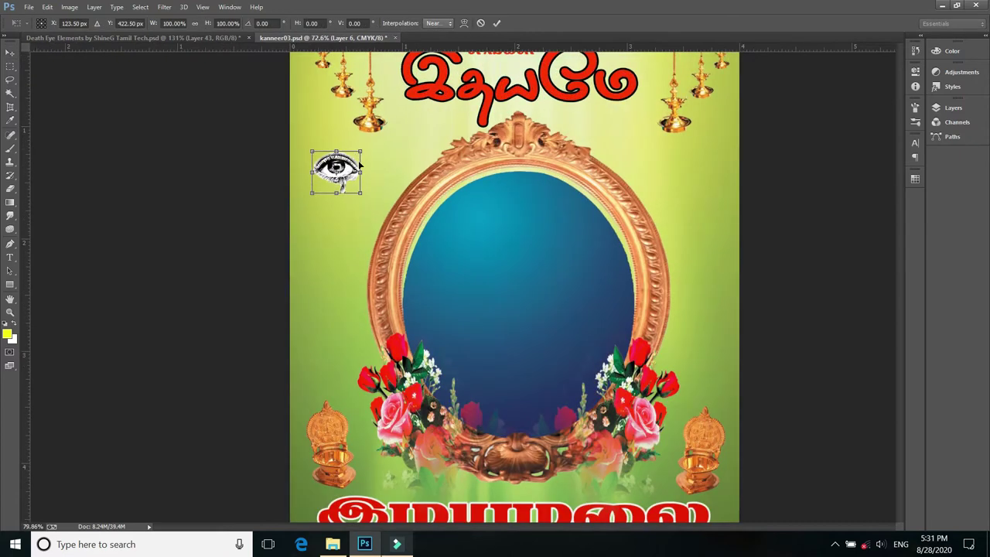
{"action": "scroll", "coordinate": [360, 164], "scroll_direction": "up", "scroll_amount": 1}
{"action": "left_click_drag", "start_coordinate": [370, 212], "coordinate": [384, 221]}
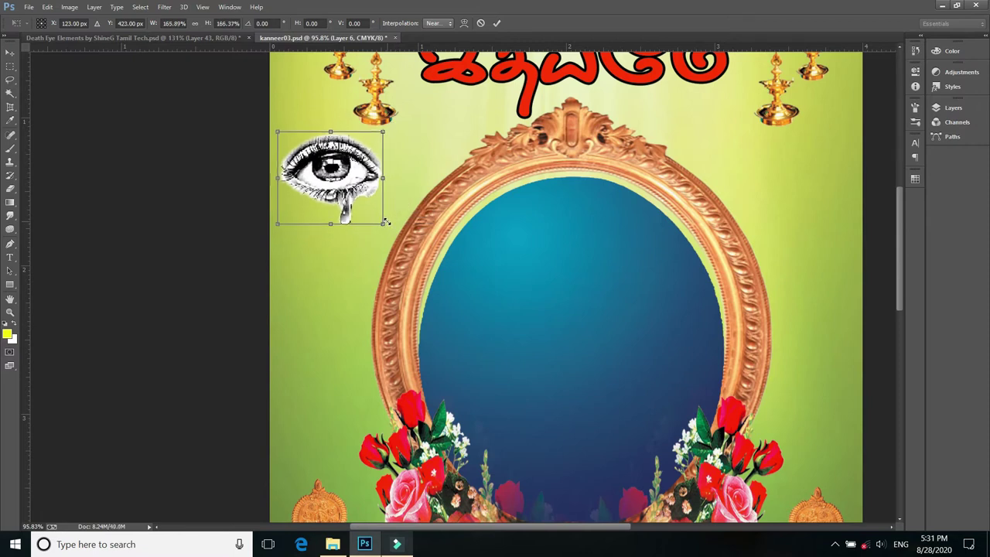
{"action": "key", "text": "Return"}
Step: Copy the crying eye to the poster's right side and flip it horizontally
{"action": "left_click_drag", "start_coordinate": [364, 188], "coordinate": [804, 184]}
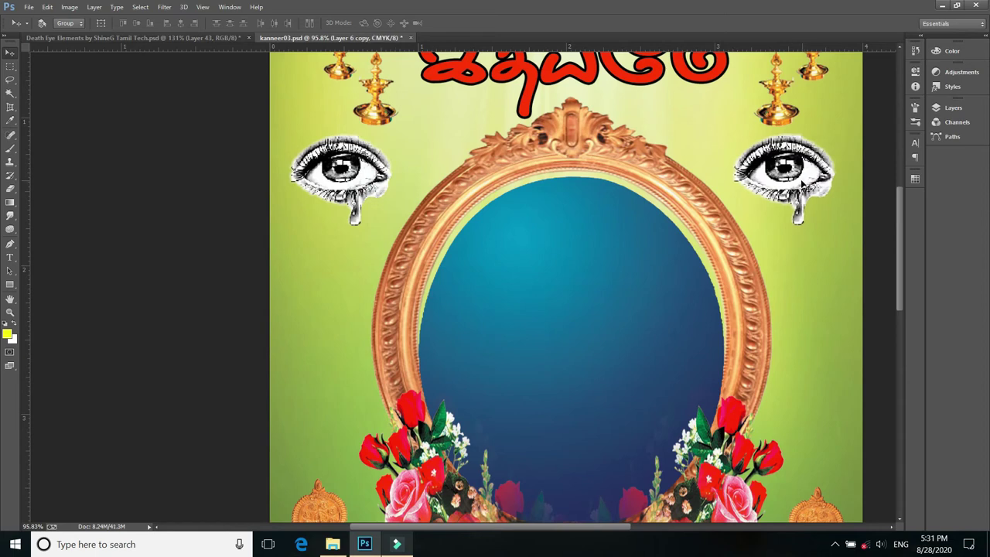
{"action": "key", "text": "ctrl+t"}
{"action": "right_click", "coordinate": [803, 183]}
{"action": "left_click", "coordinate": [841, 348]}
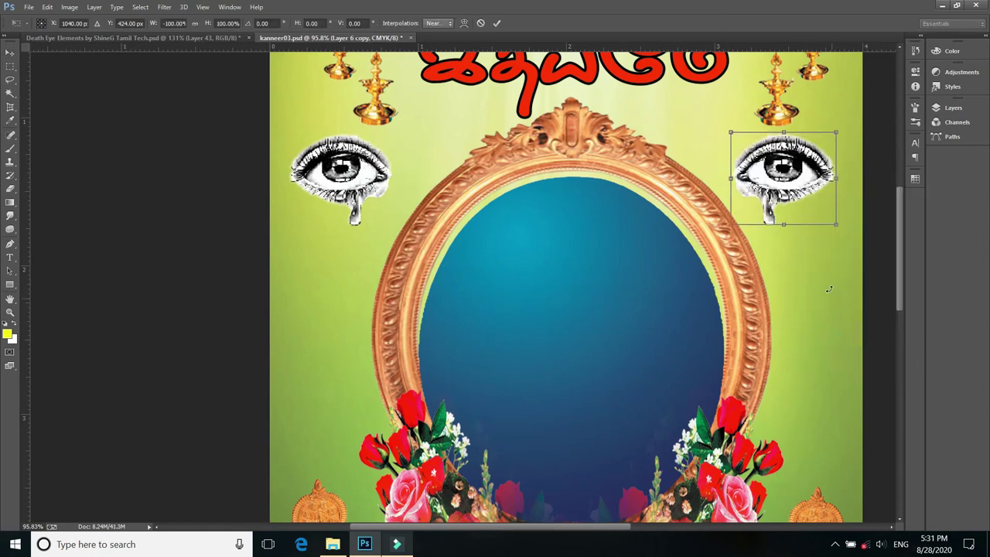
{"action": "key", "text": "Return"}
{"action": "key", "text": "ctrl+Tab"}
{"action": "key", "text": "ctrl+Tab"}
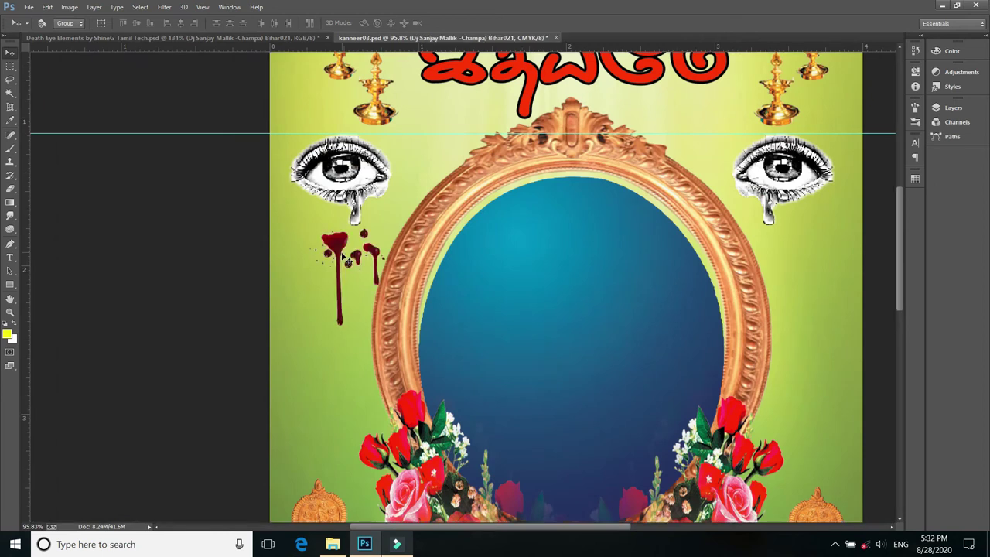
Step: Fit the blood drips snugly under the left eye and copy them beneath the right eye
{"action": "mouse_move", "coordinate": [325, 260]}
{"action": "left_mouse_down"}
{"action": "mouse_move", "coordinate": [323, 217]}
{"action": "mouse_move", "coordinate": [332, 219]}
{"action": "left_mouse_up"}
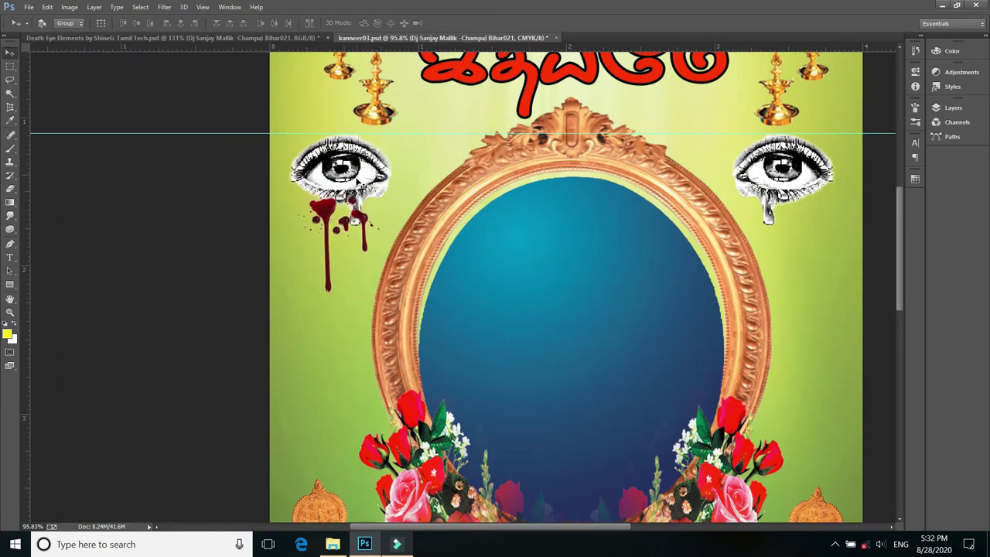
{"action": "right_click", "coordinate": [363, 179]}
{"action": "left_click", "coordinate": [372, 187]}
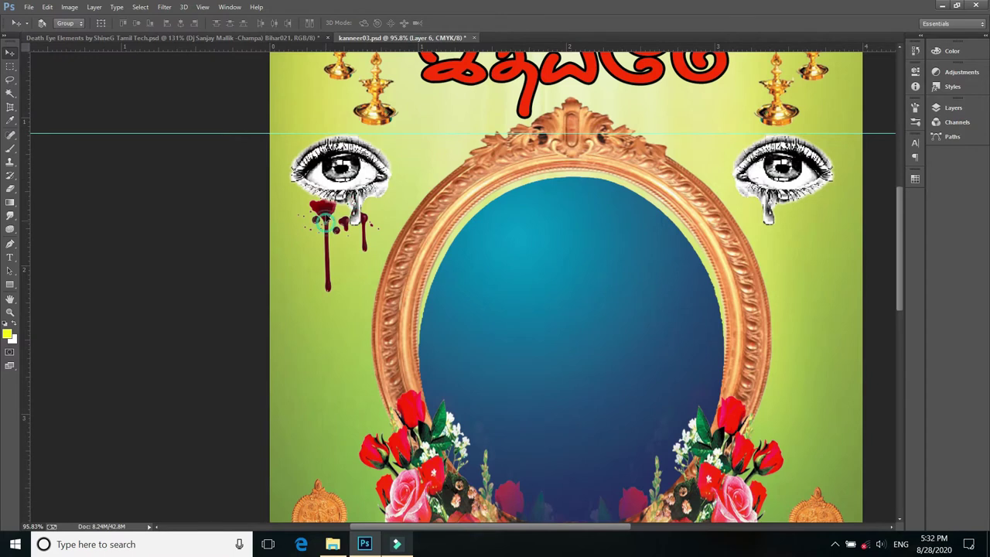
{"action": "left_click_drag", "start_coordinate": [325, 224], "coordinate": [330, 223]}
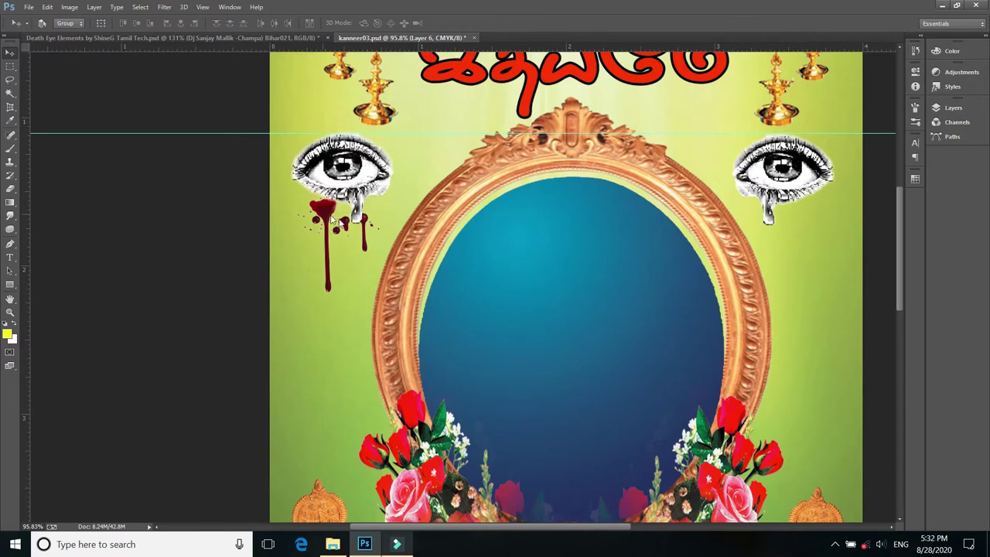
{"action": "right_click", "coordinate": [333, 220]}
{"action": "left_click", "coordinate": [344, 221]}
{"action": "left_click_drag", "start_coordinate": [344, 224], "coordinate": [345, 215]}
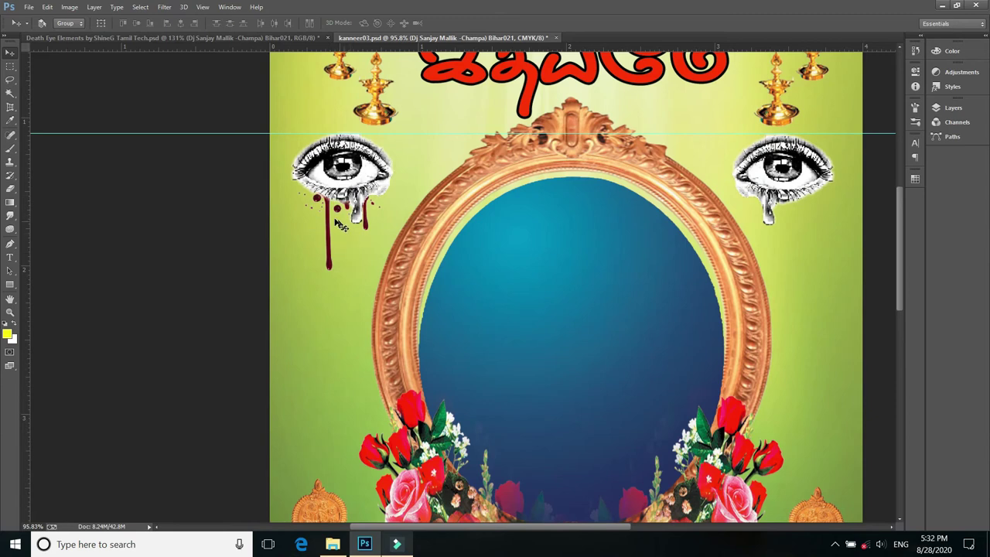
{"action": "left_click_drag", "start_coordinate": [332, 220], "coordinate": [804, 173]}
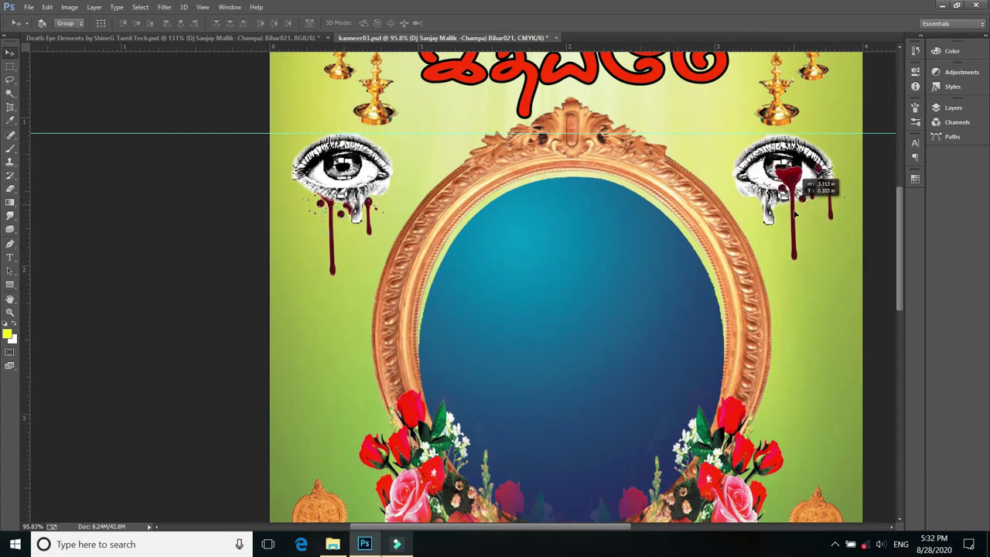
Step: Send the right-side drips behind the Layer 6 copy eye
{"action": "right_click", "coordinate": [806, 161]}
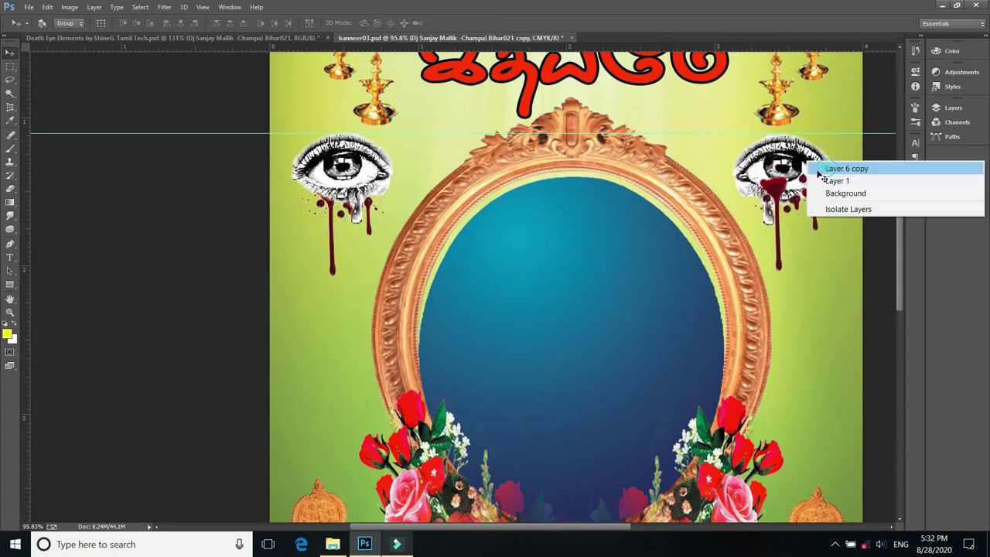
{"action": "left_click", "coordinate": [824, 166]}
{"action": "key", "text": "ctrl+bracketleft"}
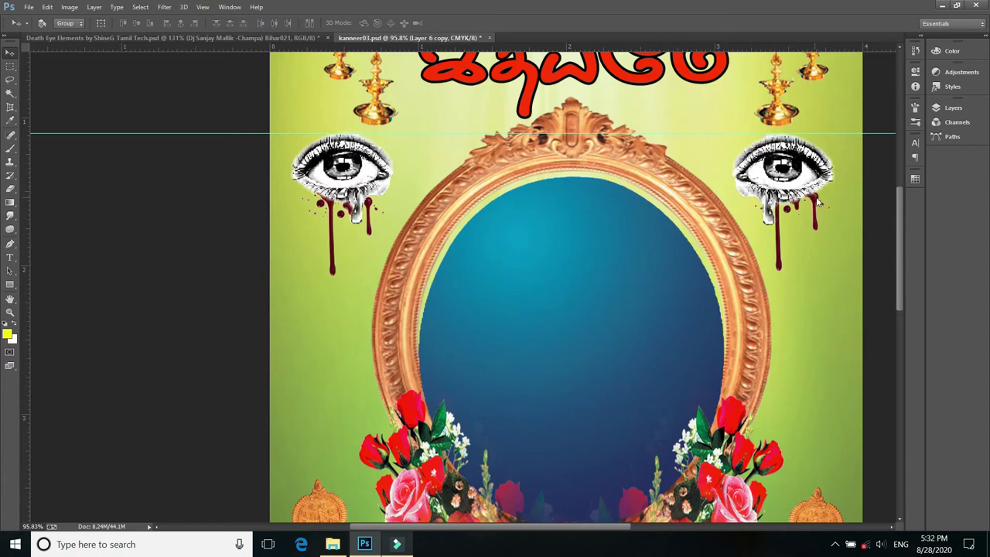
Step: Flip the Bihar021 copy drips horizontally and drag the blue eyes onto the poster
{"action": "right_click", "coordinate": [820, 202]}
{"action": "left_click", "coordinate": [835, 210]}
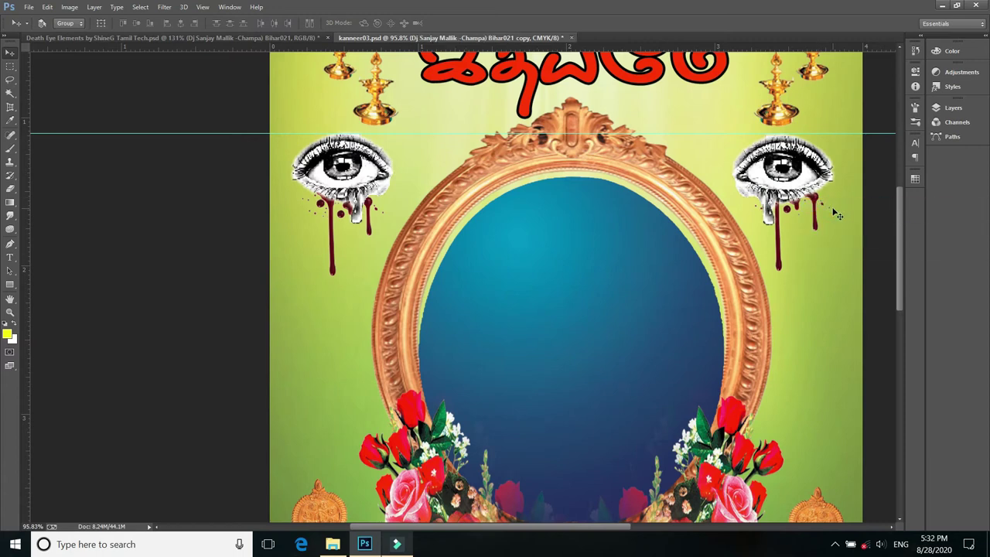
{"action": "key", "text": "ctrl+t"}
{"action": "right_click", "coordinate": [843, 285]}
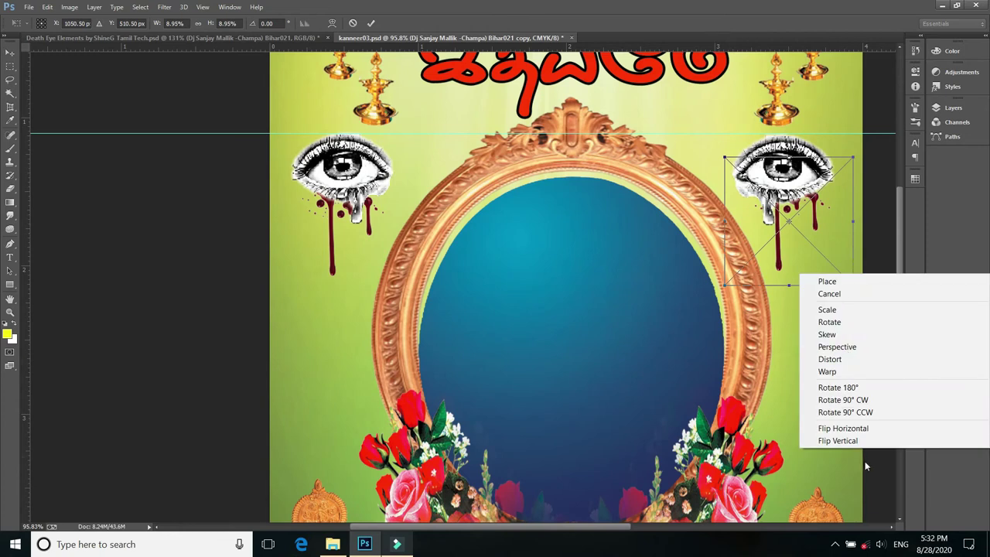
{"action": "left_click", "coordinate": [860, 428]}
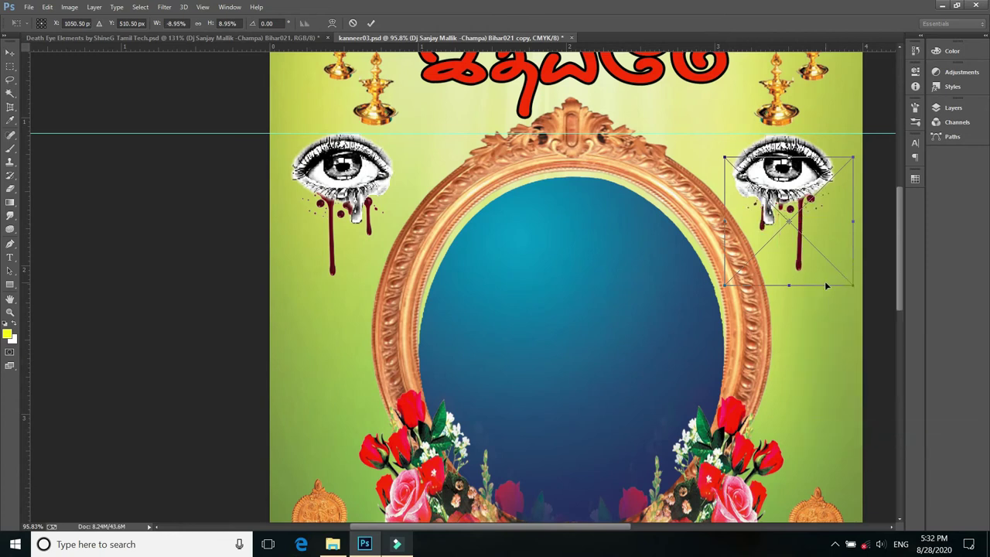
{"action": "key", "text": "Return"}
{"action": "left_click_drag", "start_coordinate": [495, 186], "coordinate": [422, 199]}
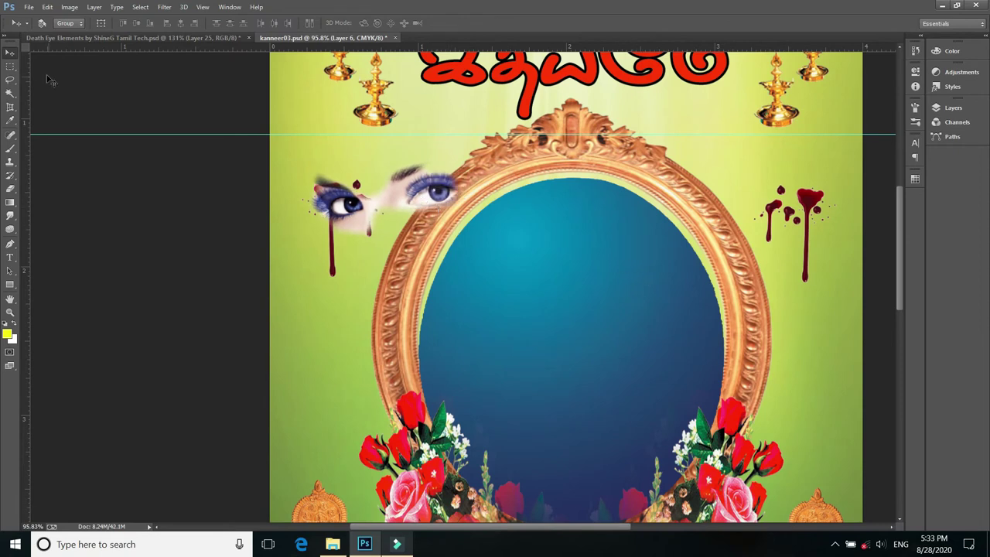
Step: Marquee-select the right blue eye and move it to the poster's upper right
{"action": "left_click", "coordinate": [10, 67]}
{"action": "left_click_drag", "start_coordinate": [378, 150], "coordinate": [522, 227]}
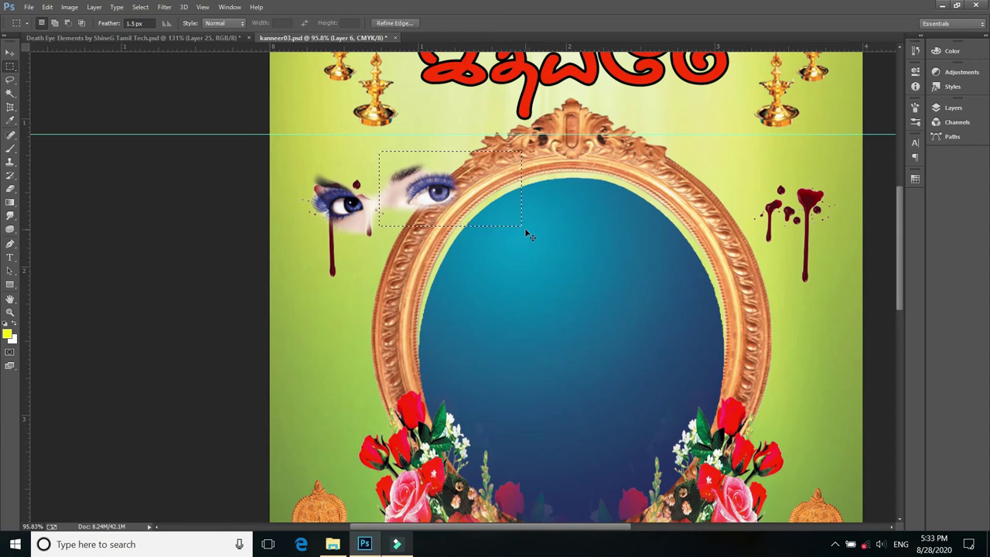
{"action": "left_click", "coordinate": [10, 52]}
{"action": "right_click", "coordinate": [335, 190]}
{"action": "left_click", "coordinate": [356, 194]}
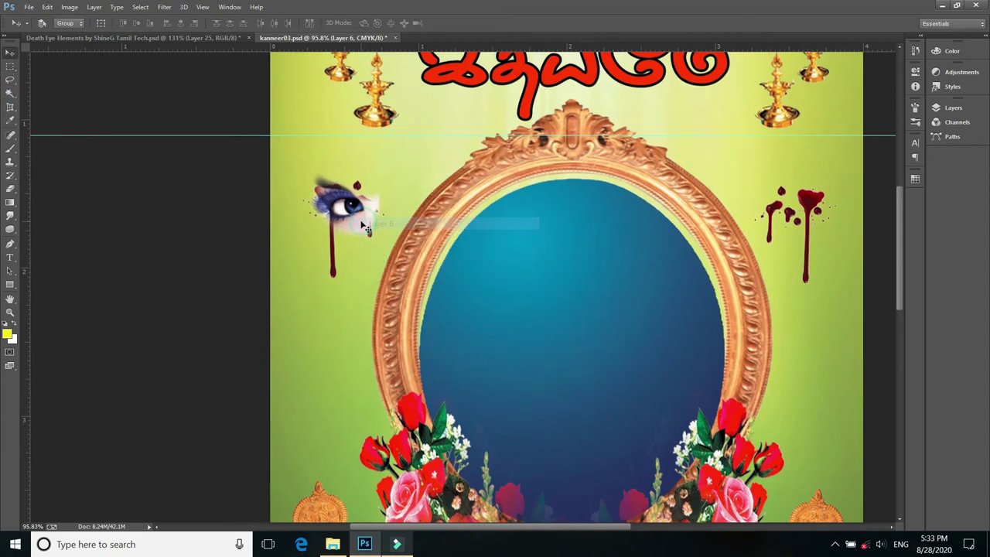
{"action": "mouse_move", "coordinate": [462, 213]}
{"action": "left_mouse_down"}
{"action": "mouse_move", "coordinate": [819, 184]}
{"action": "mouse_move", "coordinate": [801, 187]}
{"action": "left_mouse_up"}
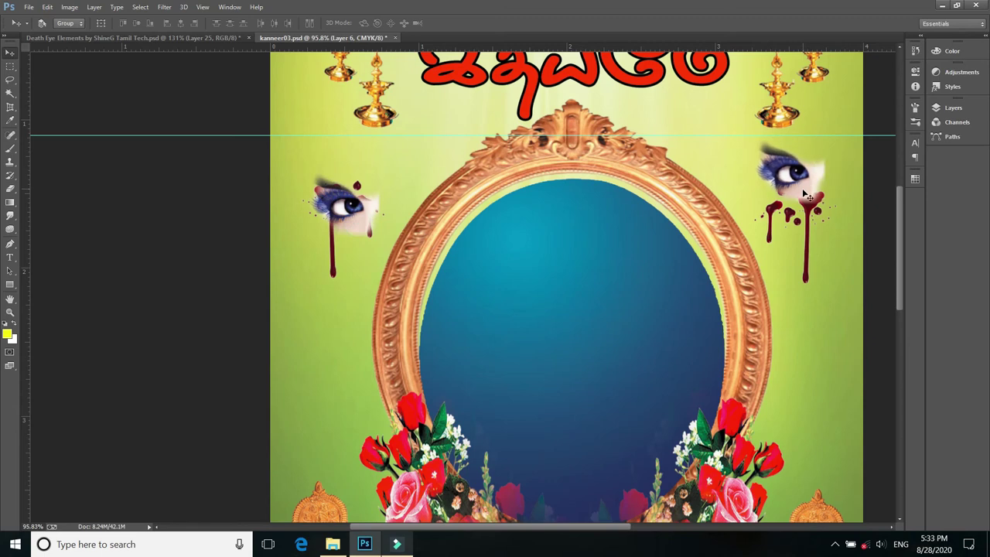
Step: Flip the right blue eye horizontally and place it above the right drips
{"action": "key", "text": "ctrl+t"}
{"action": "right_click", "coordinate": [800, 191]}
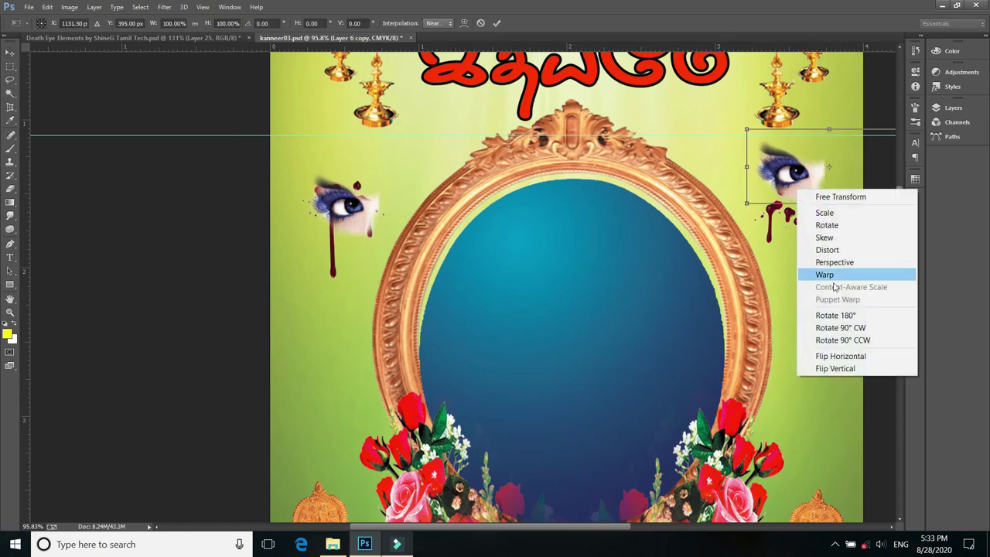
{"action": "left_click", "coordinate": [843, 353]}
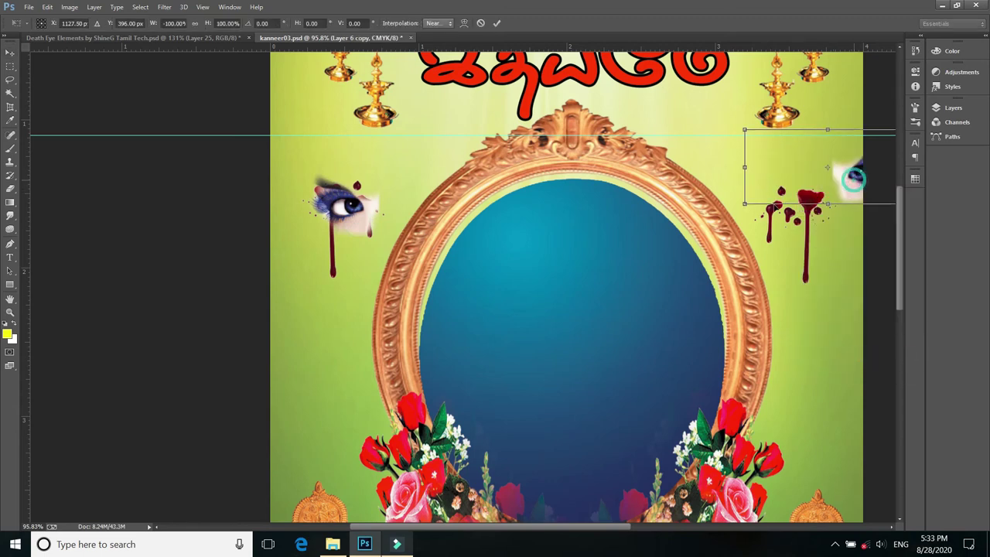
{"action": "mouse_move", "coordinate": [855, 183]}
{"action": "left_mouse_down"}
{"action": "mouse_move", "coordinate": [777, 197]}
{"action": "mouse_move", "coordinate": [803, 194]}
{"action": "left_mouse_up"}
Step: Enlarge the blue eyes with eyebrows to about 38% and shift them over the left drips
{"action": "key", "text": "Return"}
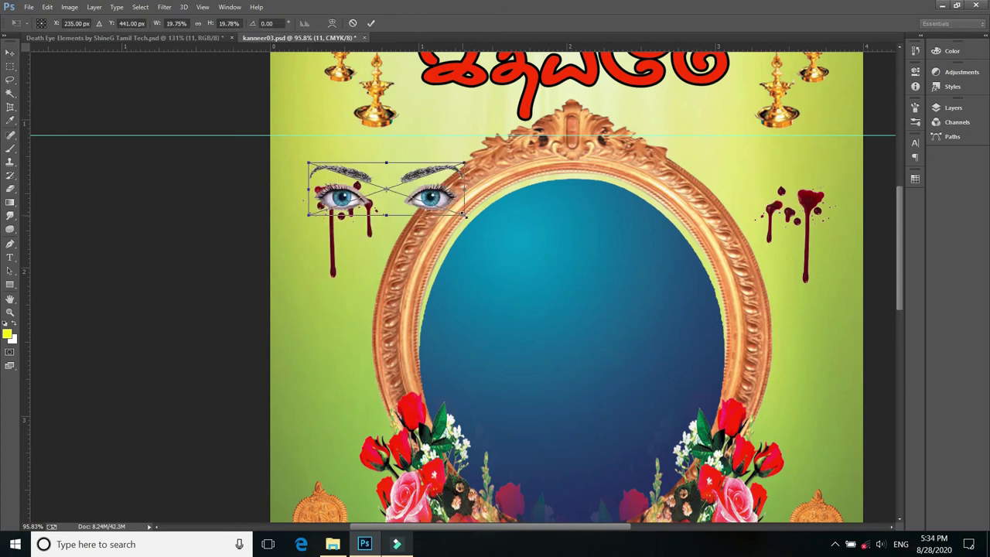
{"action": "left_click_drag", "start_coordinate": [467, 218], "coordinate": [537, 261]}
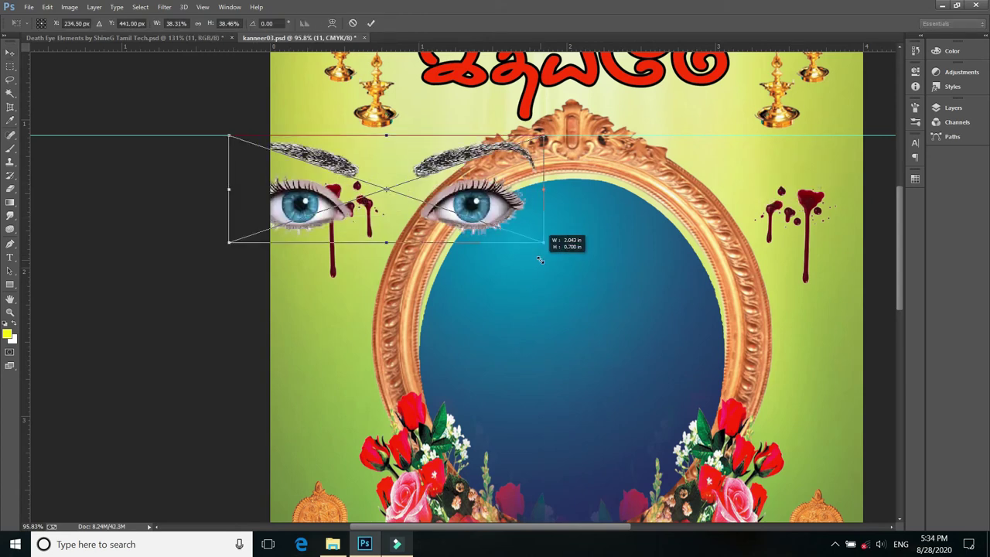
{"action": "key", "text": "Return"}
{"action": "left_click_drag", "start_coordinate": [336, 205], "coordinate": [379, 207]}
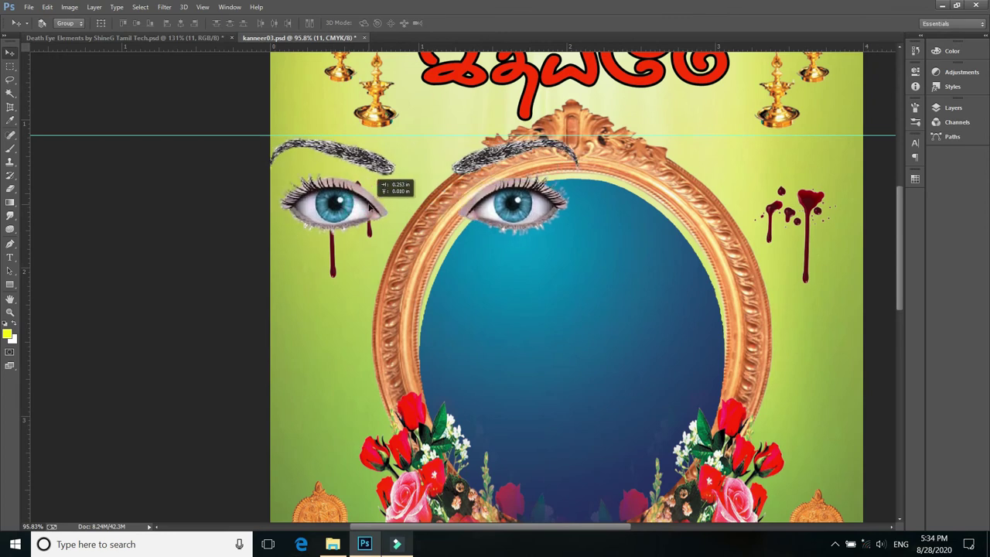
Step: Copy the right eye and eyebrow onto a new layer
{"action": "left_click", "coordinate": [10, 65]}
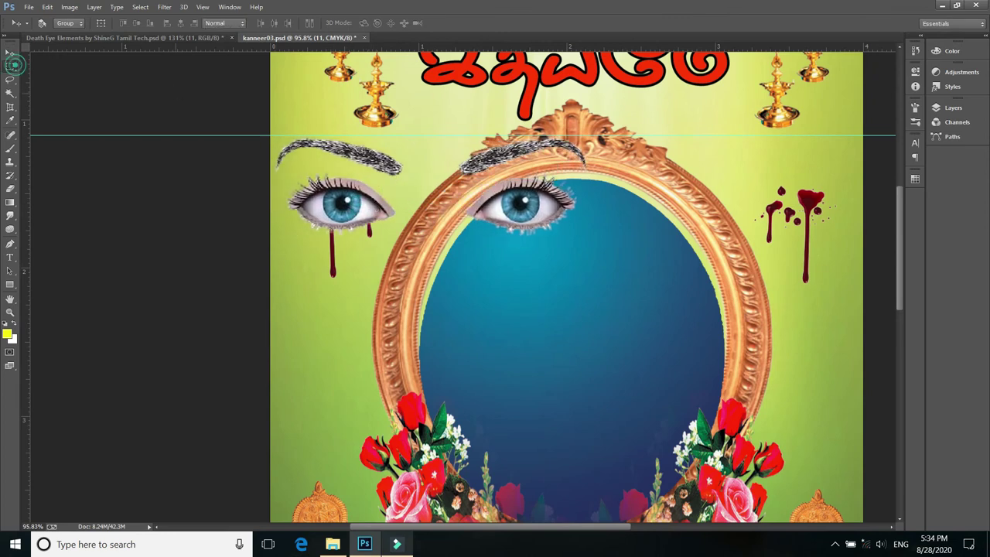
{"action": "mouse_move", "coordinate": [443, 125]}
{"action": "left_mouse_down"}
{"action": "mouse_move", "coordinate": [652, 293]}
{"action": "mouse_move", "coordinate": [614, 238]}
{"action": "left_mouse_up"}
{"action": "key", "text": "ctrl+j"}
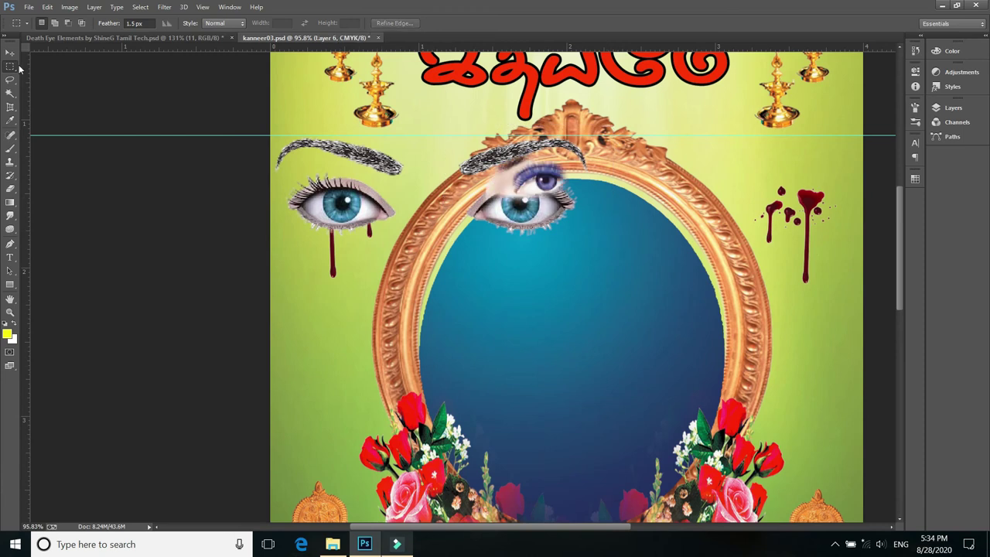
Step: Delete the stray duplicate eye and move eyes layer 11 upward
{"action": "left_click", "coordinate": [10, 52]}
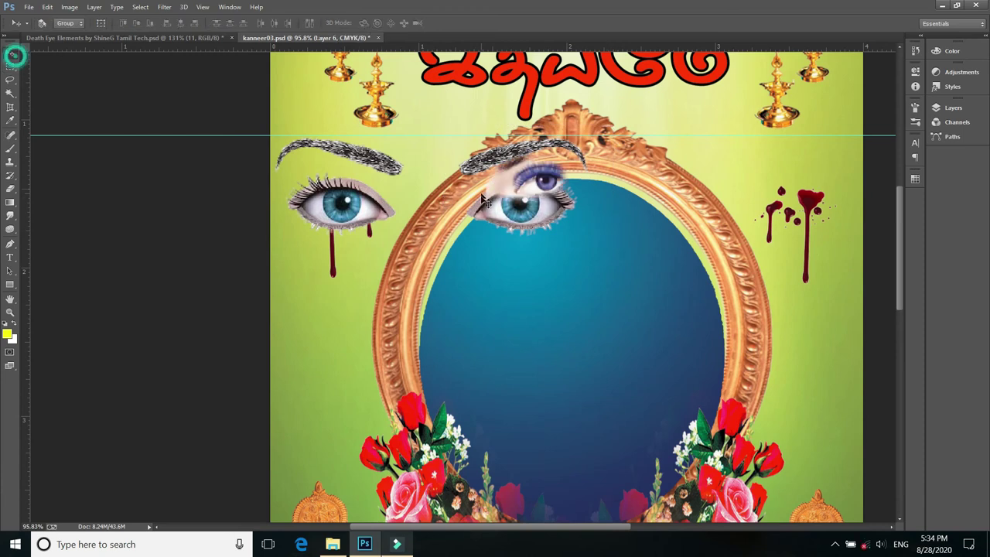
{"action": "right_click", "coordinate": [542, 174]}
{"action": "left_click", "coordinate": [567, 185]}
{"action": "key", "text": "Delete"}
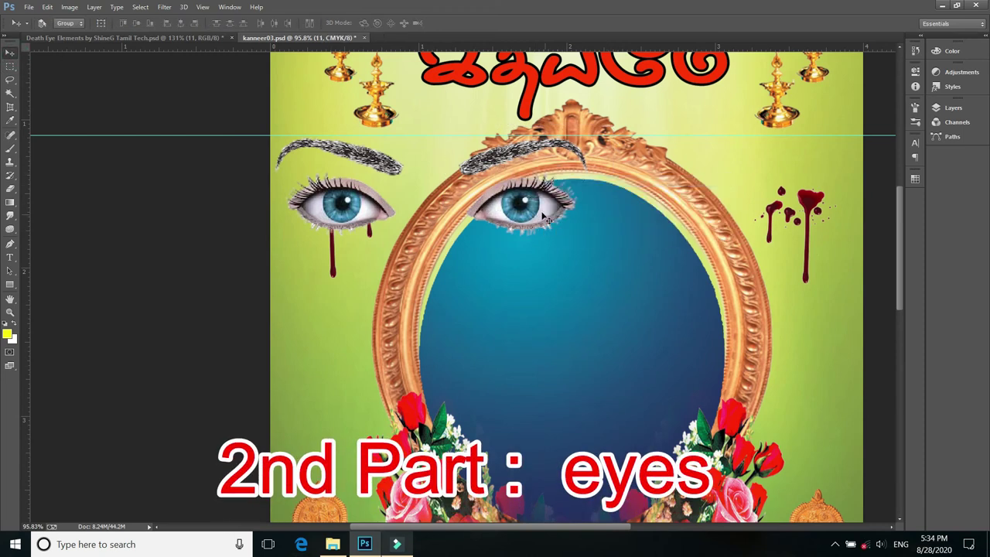
{"action": "right_click", "coordinate": [543, 211]}
{"action": "left_click", "coordinate": [555, 214]}
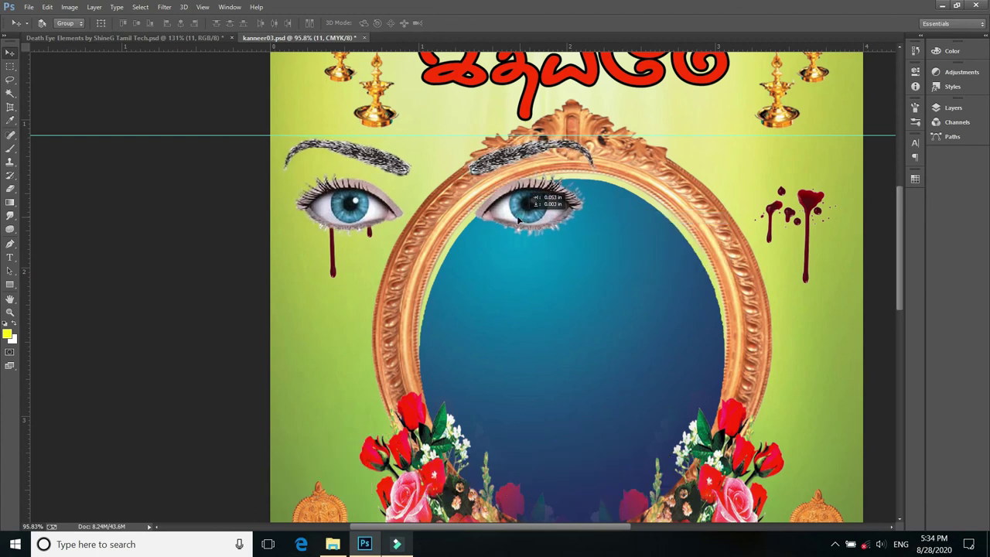
{"action": "left_click_drag", "start_coordinate": [517, 222], "coordinate": [516, 199]}
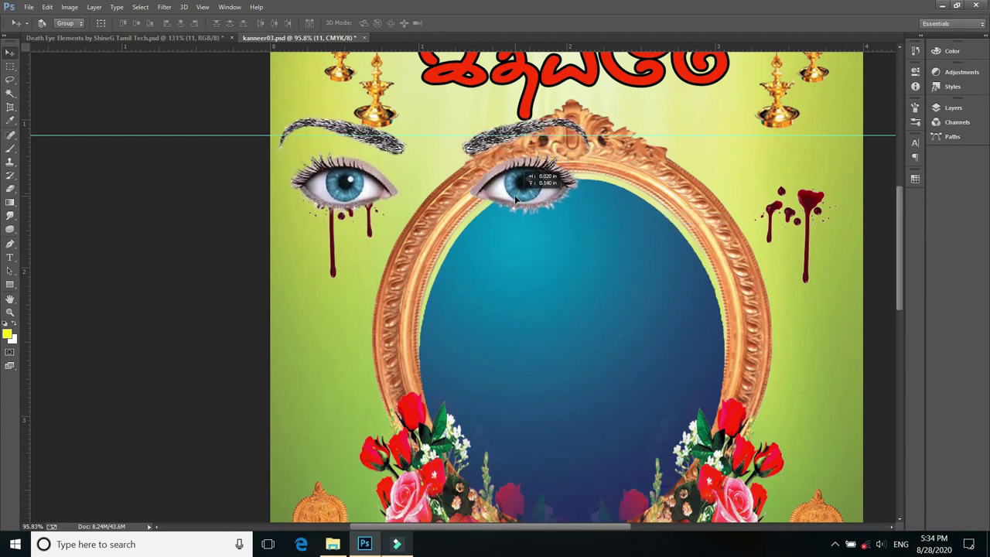
Step: Cut the centre eye and eyebrow to its own layer and place it above the right drips
{"action": "left_click", "coordinate": [10, 66]}
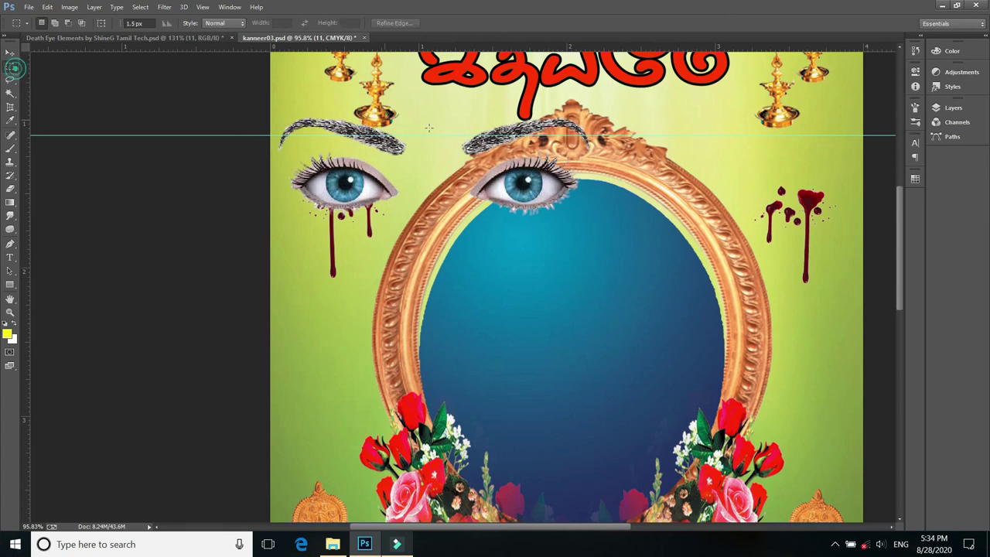
{"action": "left_click_drag", "start_coordinate": [623, 249], "coordinate": [431, 93]}
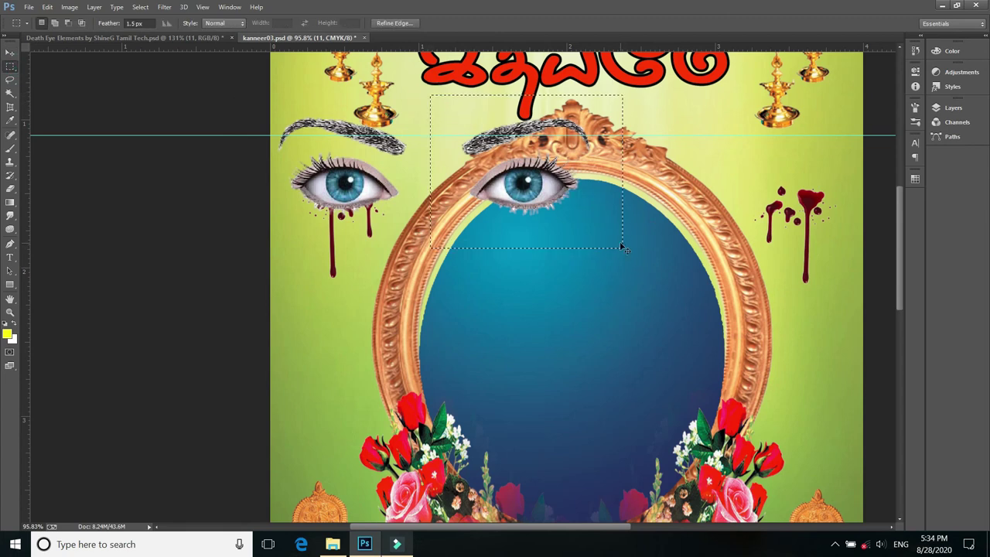
{"action": "key", "text": "ctrl+shift+j"}
{"action": "key", "text": "v"}
{"action": "left_click_drag", "start_coordinate": [526, 185], "coordinate": [818, 197]}
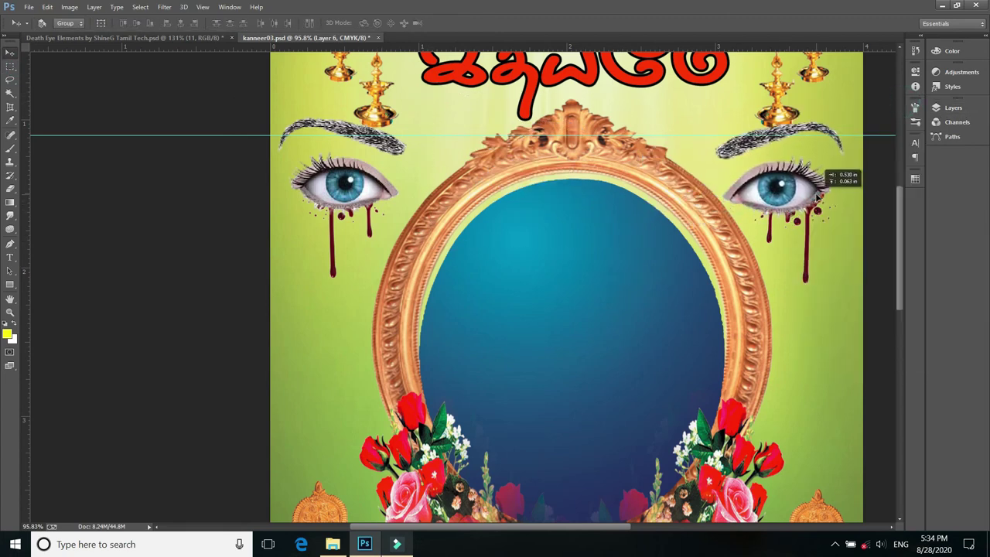